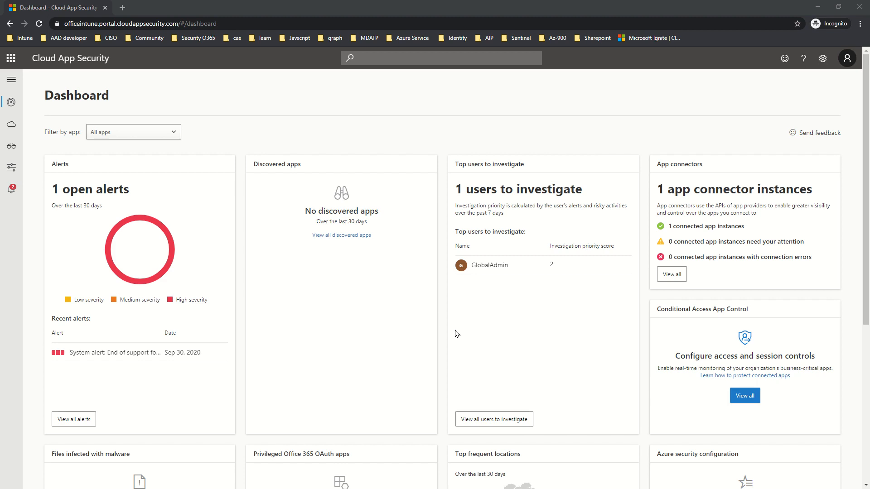
# - Activate the browser window showing the Cloud App Security dashboard with its alerts and app connectors
pyautogui.click(808, 99)
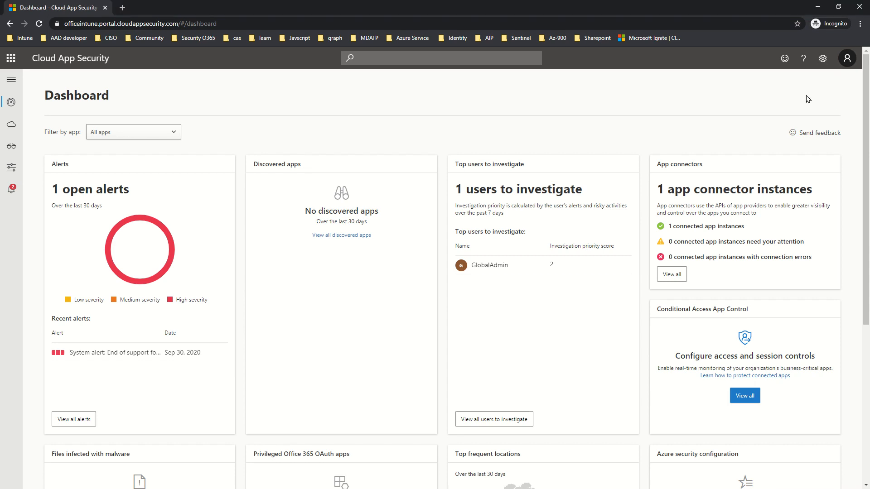
# - From Settings, go to Cloud Discovery snapshot reports and begin a new snapshot report
pyautogui.click(824, 63)
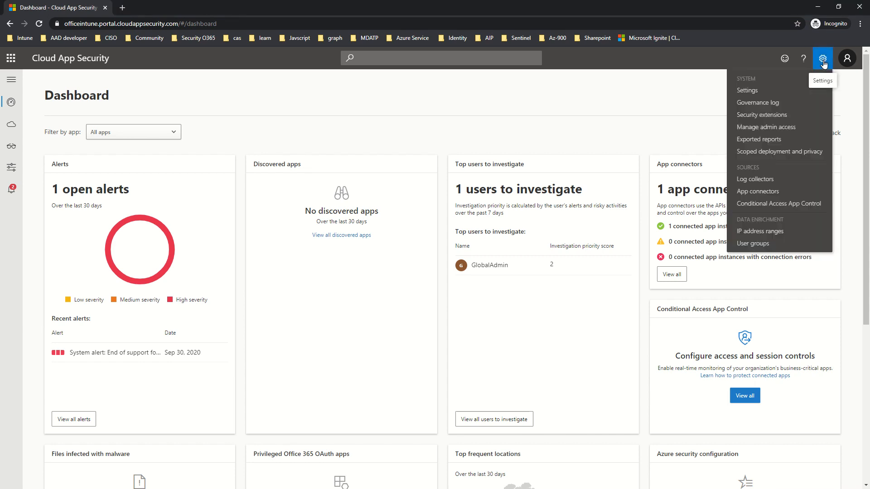
pyautogui.click(769, 90)
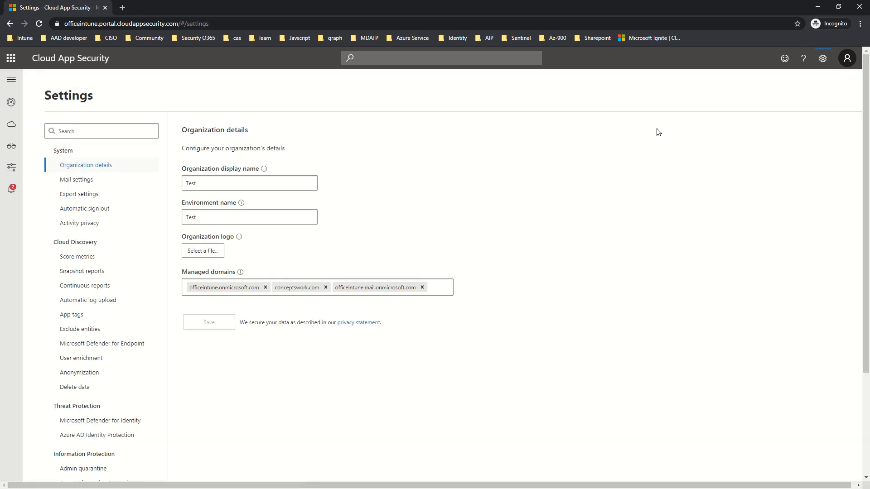
pyautogui.click(83, 273)
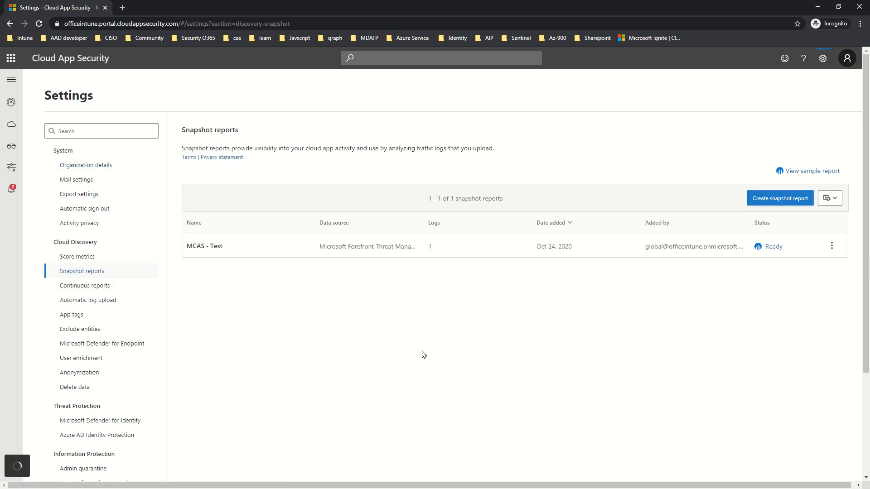
pyautogui.click(796, 207)
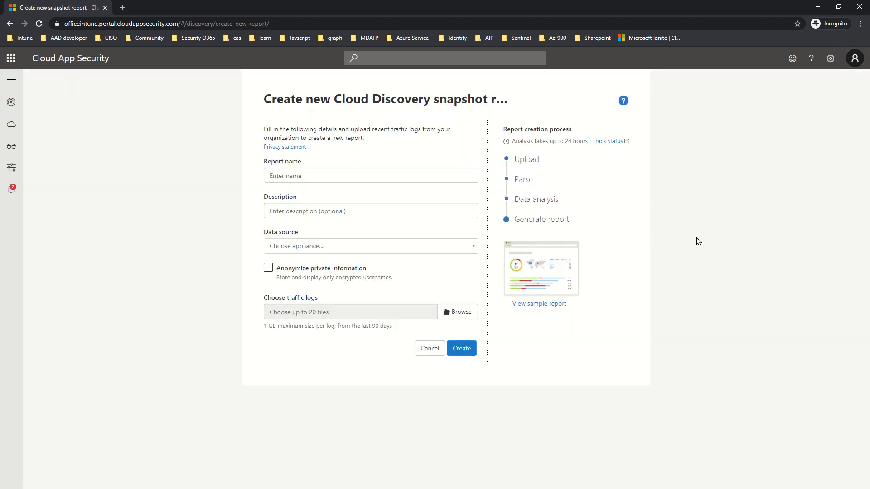
# - Enter 'First shadow IT' as the snapshot report name
pyautogui.click(334, 176)
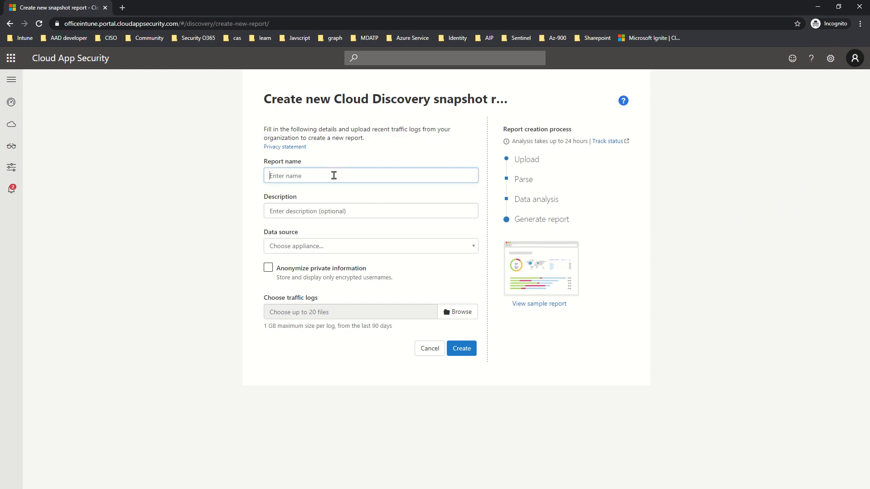
pyautogui.write('First shadow IT')
pyautogui.click(322, 209)
# - Set the data source to Microsoft Forefront Threat Management Gateway (W3C)
pyautogui.click(282, 247)
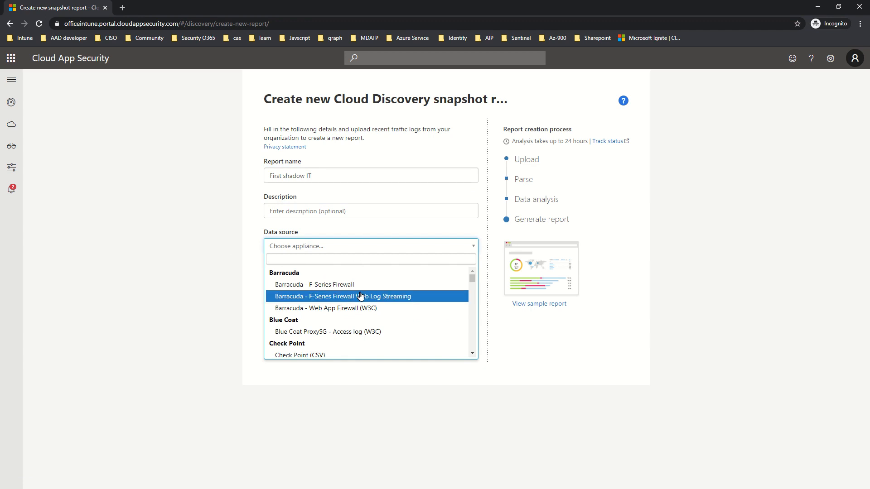
pyautogui.scroll(-5, 358, 297)
pyautogui.scroll(-8, 360, 297)
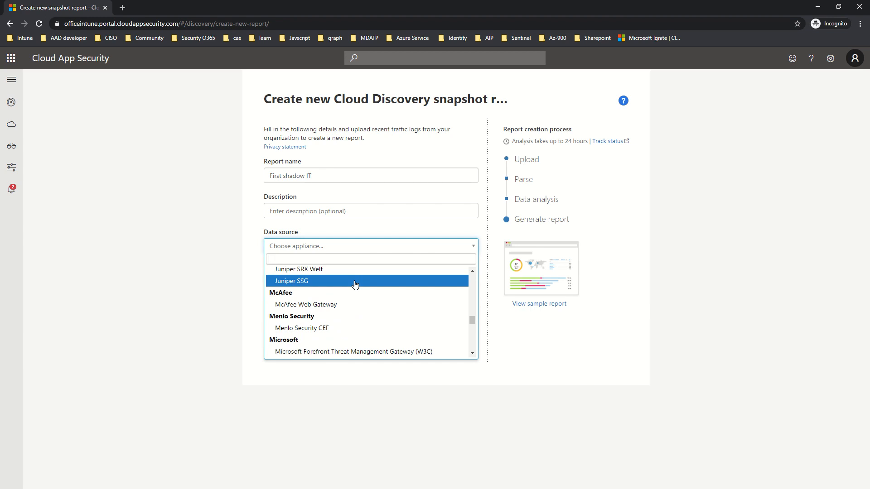
pyautogui.click(357, 352)
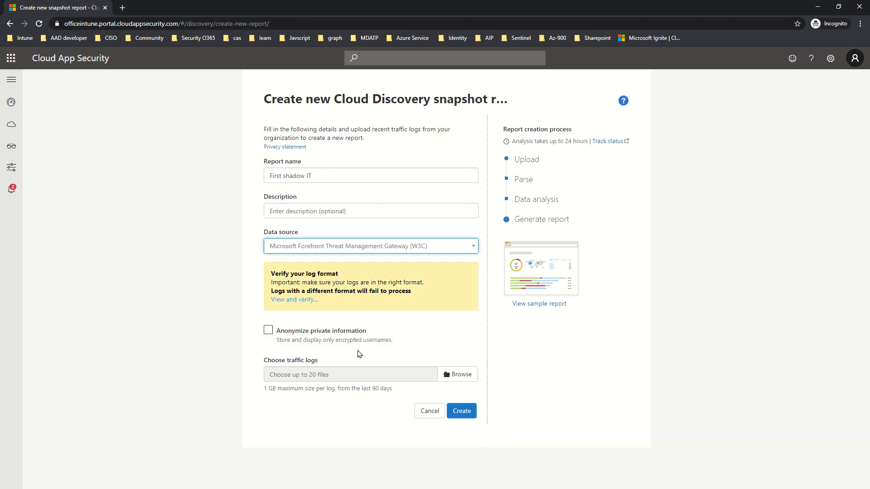
pyautogui.click(113, 244)
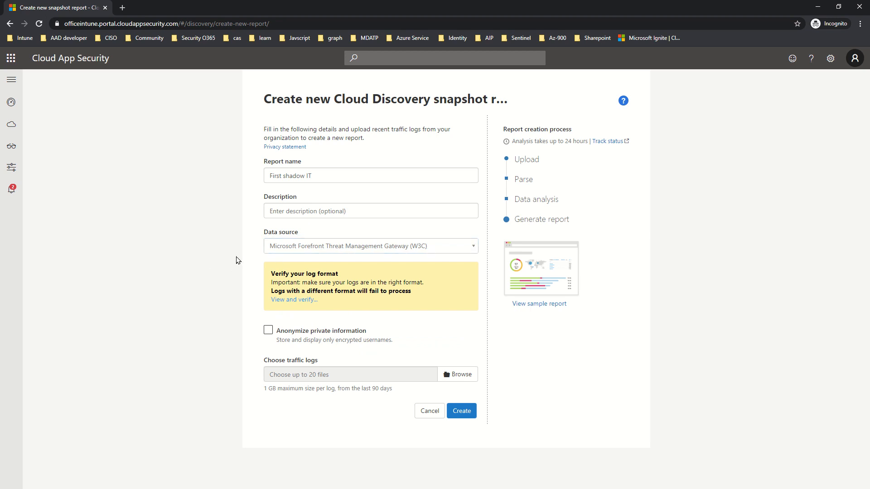
pyautogui.click(292, 300)
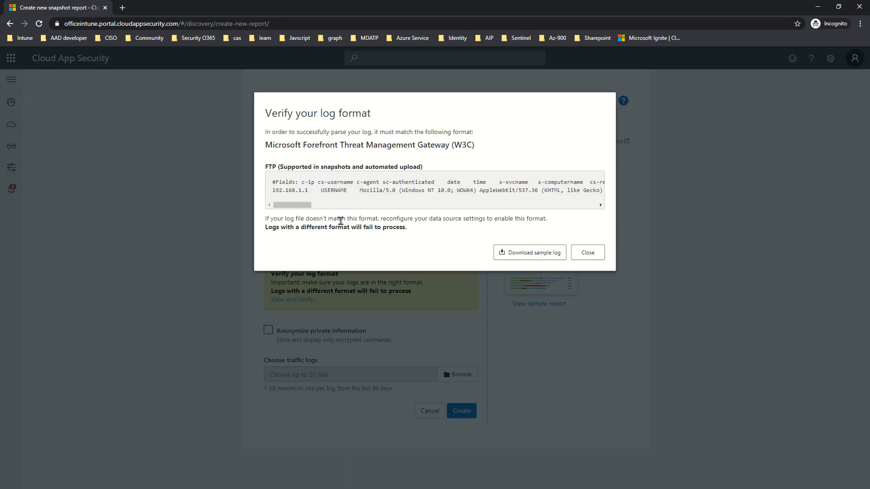
pyautogui.moveTo(343, 182); pyautogui.dragTo(513, 191)
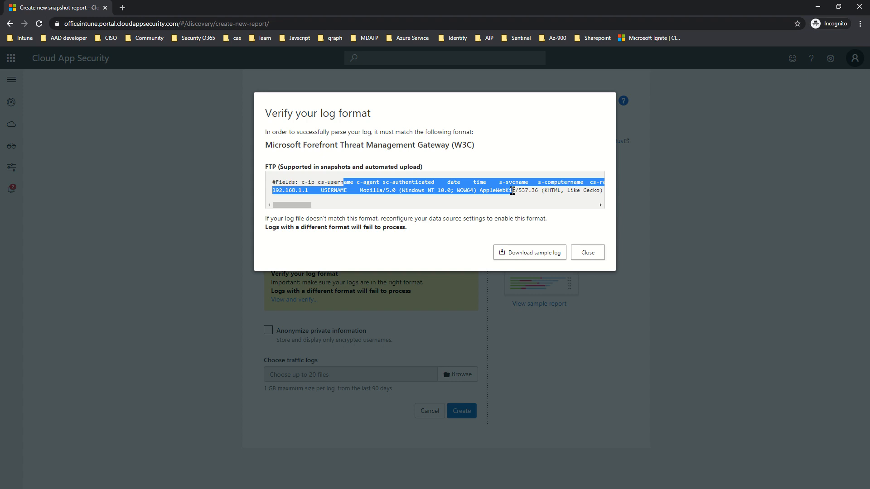
pyautogui.click(511, 198)
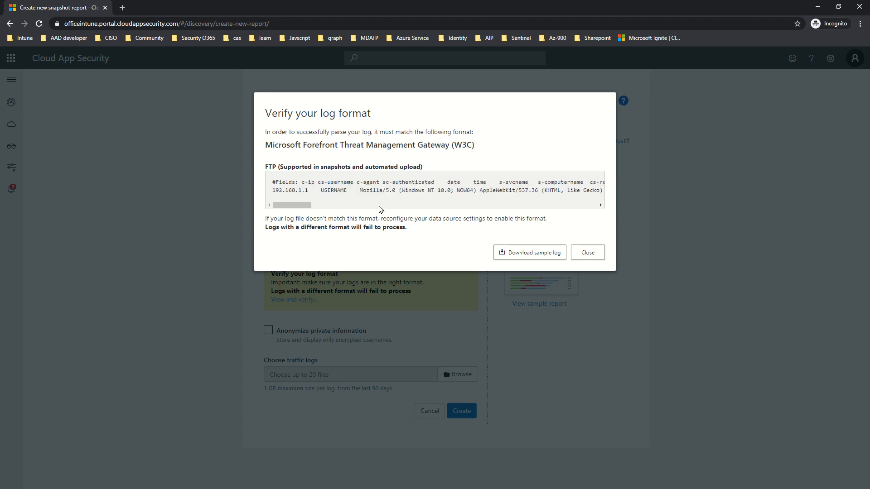
pyautogui.moveTo(304, 183); pyautogui.dragTo(431, 184)
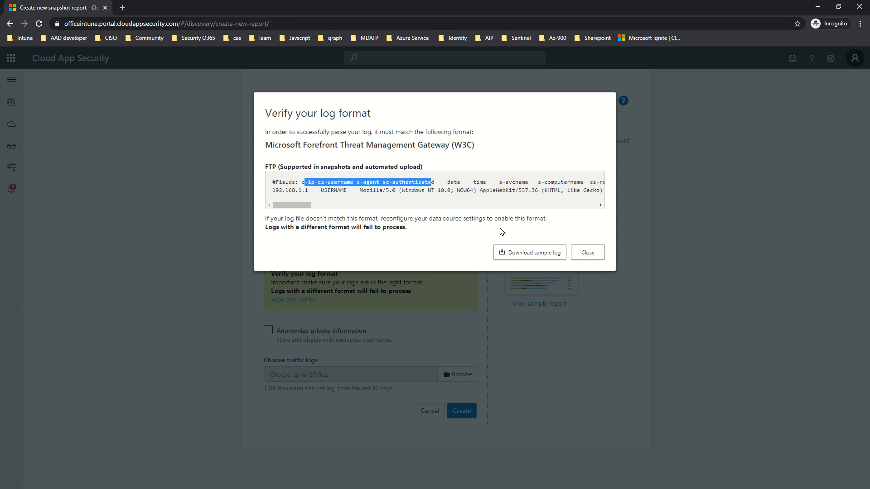
pyautogui.click(585, 252)
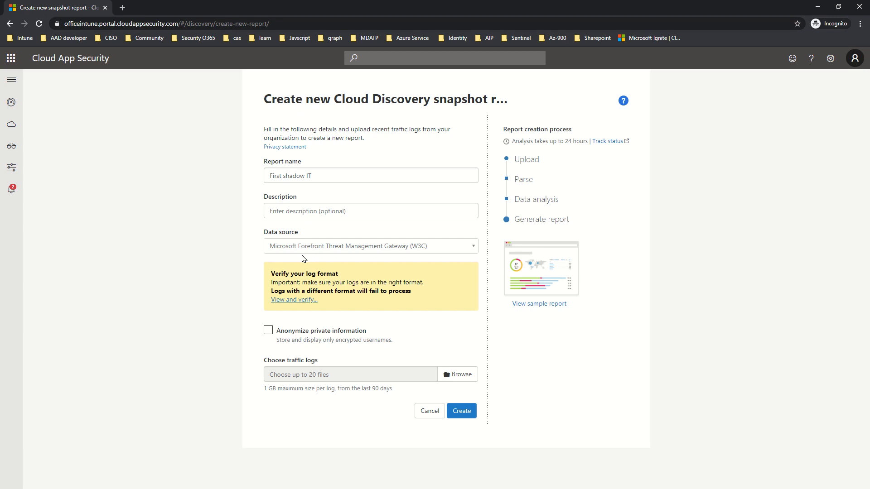
# - Abandon the new report form and return to the snapshot reports list showing MCAS - Test as Ready
pyautogui.moveTo(255, 394)
pyautogui.mouseDown()
pyautogui.moveTo(327, 389)
pyautogui.moveTo(261, 387)
pyautogui.mouseUp()
pyautogui.click(429, 417)
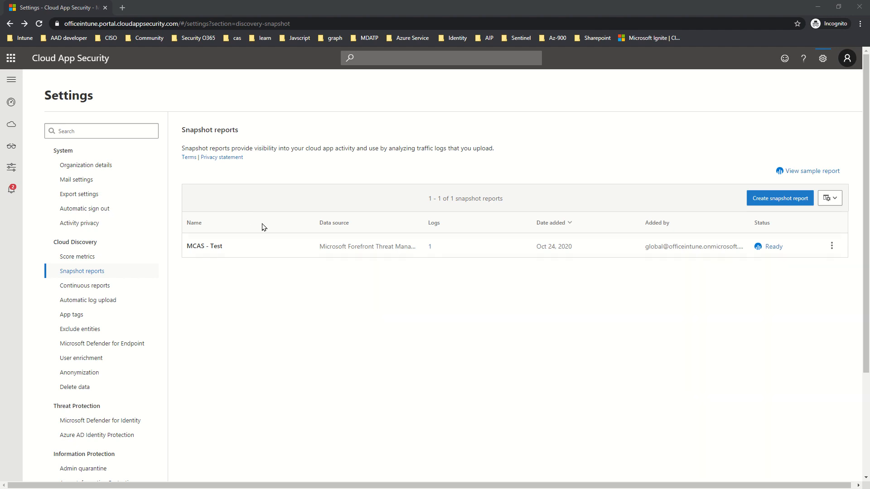
pyautogui.click(770, 255)
pyautogui.doubleClick(770, 255)
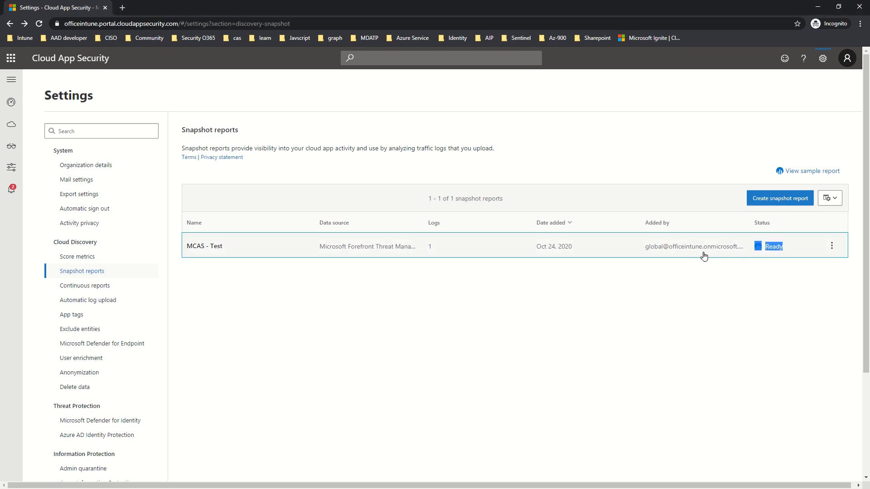
pyautogui.click(640, 340)
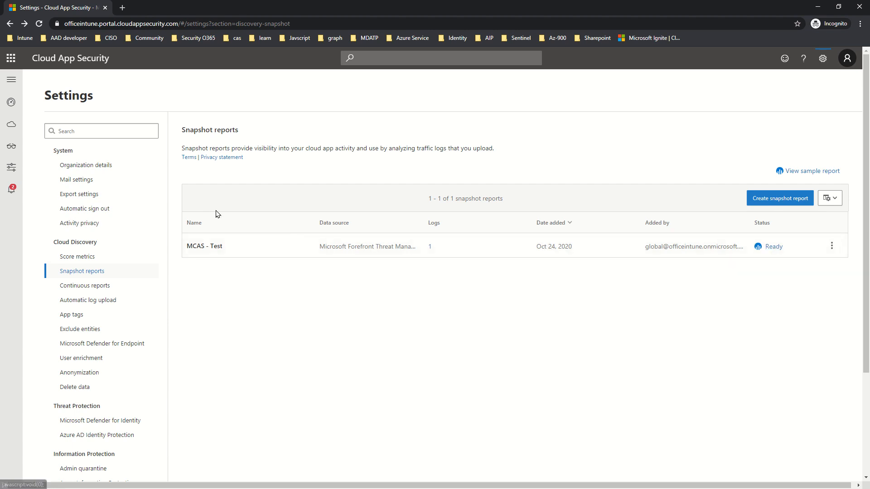
pyautogui.moveTo(20, 132)
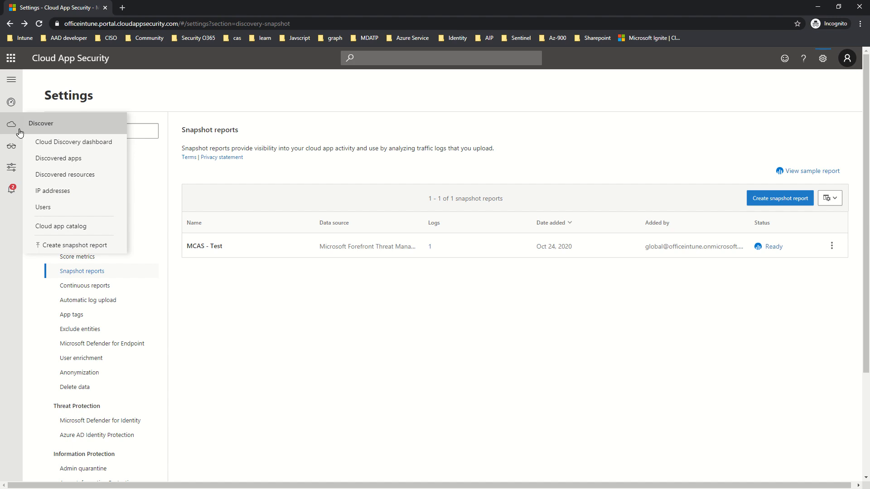
pyautogui.moveTo(15, 149)
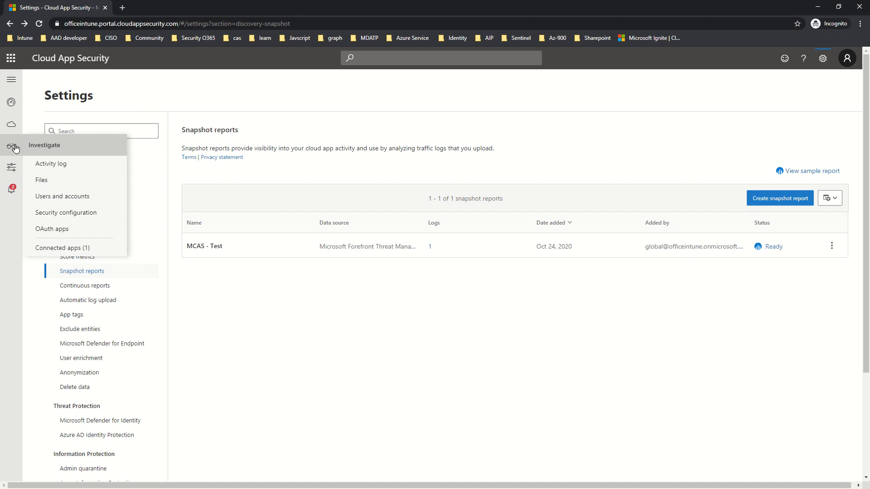
pyautogui.moveTo(18, 171)
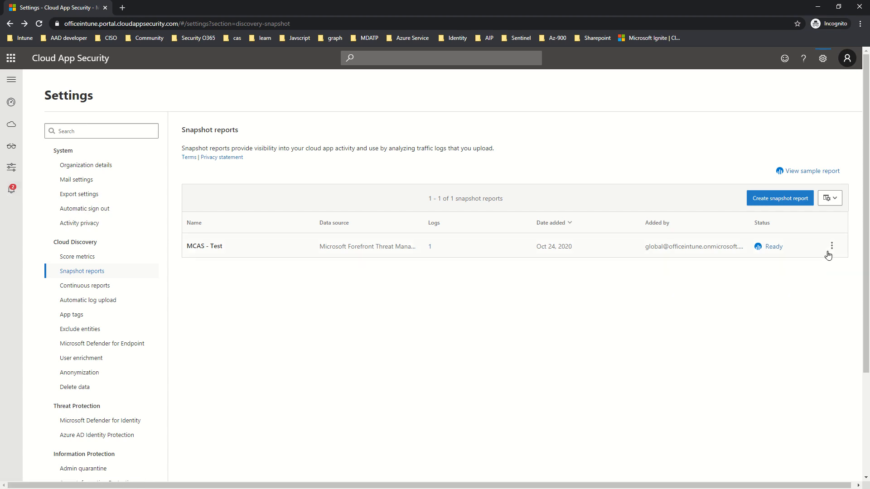
# - Open the MCAS - Test dashboard showing 295 apps, 1610 IP addresses and 457 users
pyautogui.click(774, 247)
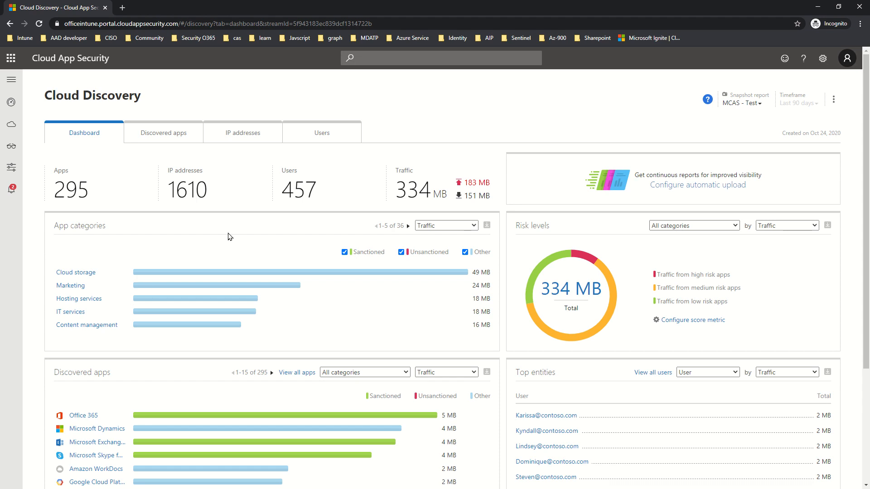
pyautogui.scroll(-1, 269, 260)
pyautogui.scroll(-3, 269, 259)
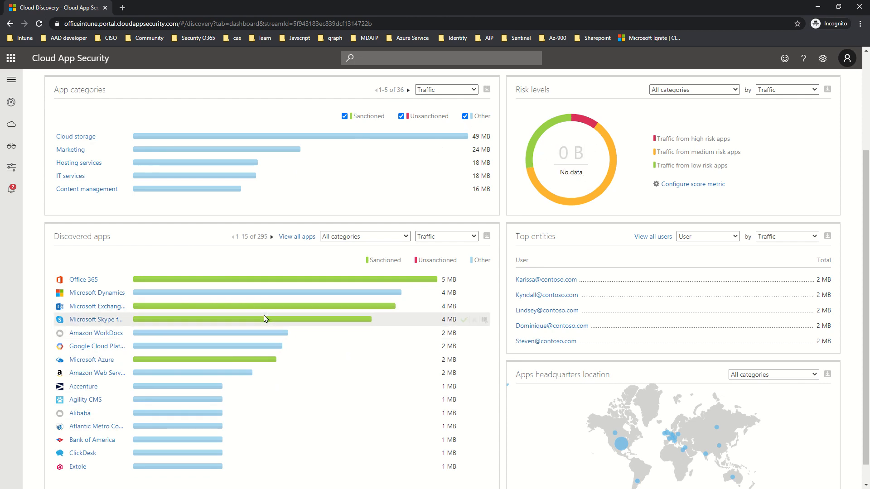
pyautogui.scroll(1, 285, 336)
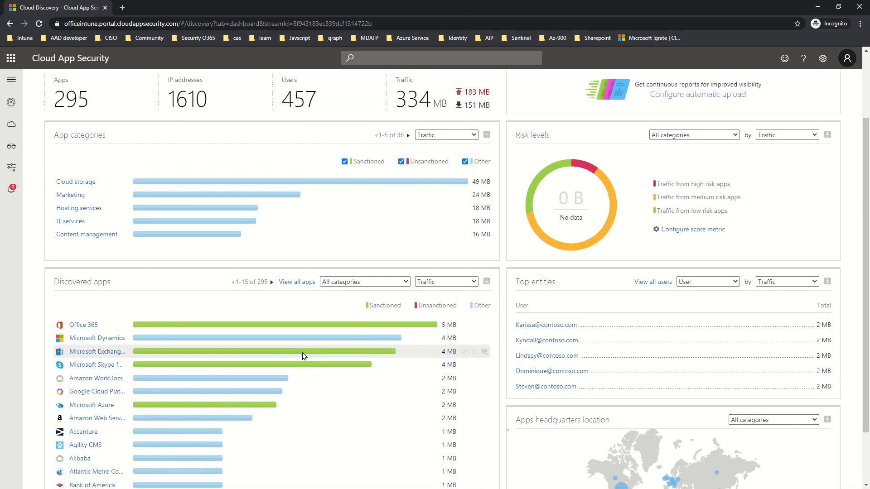
# - Filter the discovered apps widget to Content sharing, listing 8 apps led by Break, Dailymotion and Photobucket
pyautogui.click(353, 284)
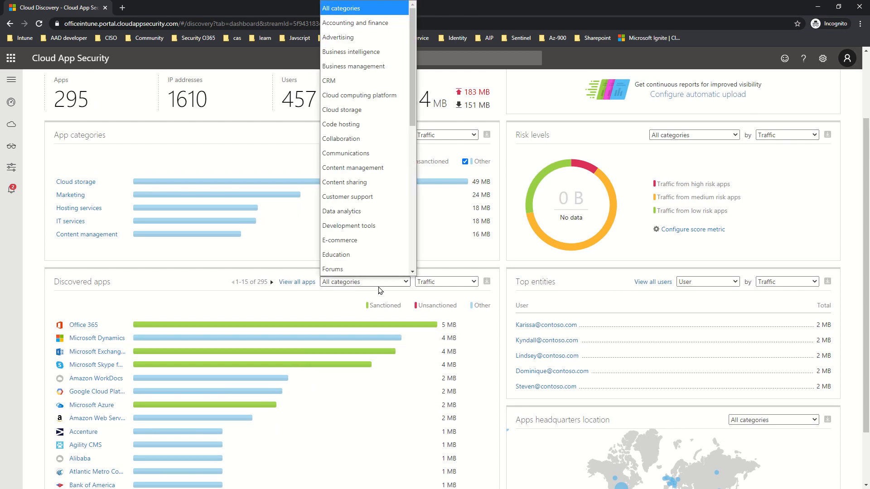
pyautogui.click(351, 189)
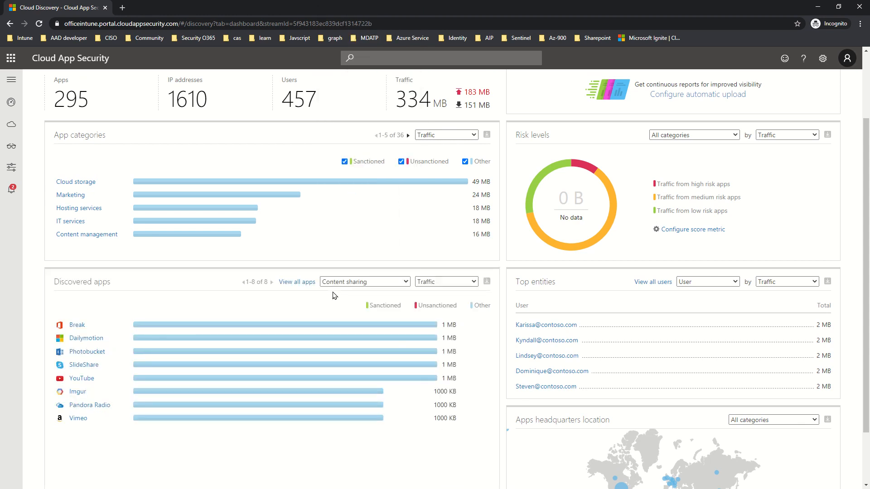
pyautogui.moveTo(110, 405); pyautogui.dragTo(104, 441)
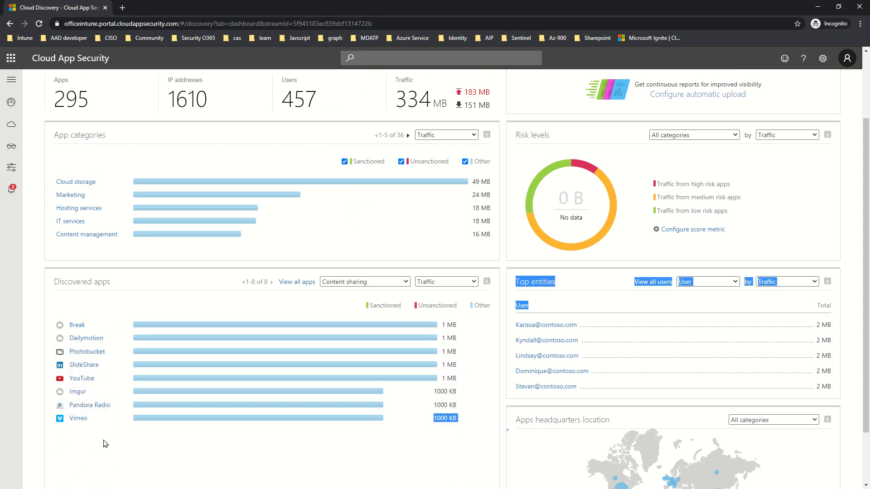
# - Review the ranking and top-entities options unchanged, then go to the full Discovered apps list
pyautogui.click(435, 283)
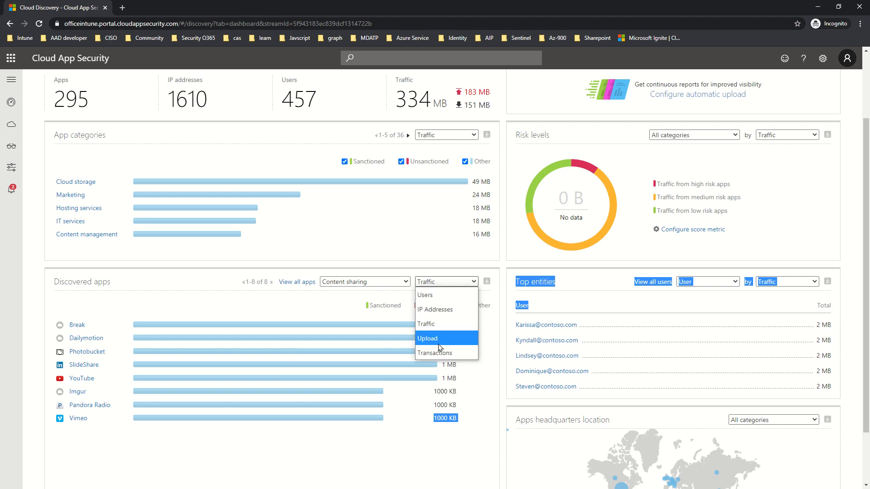
pyautogui.click(578, 284)
pyautogui.click(699, 283)
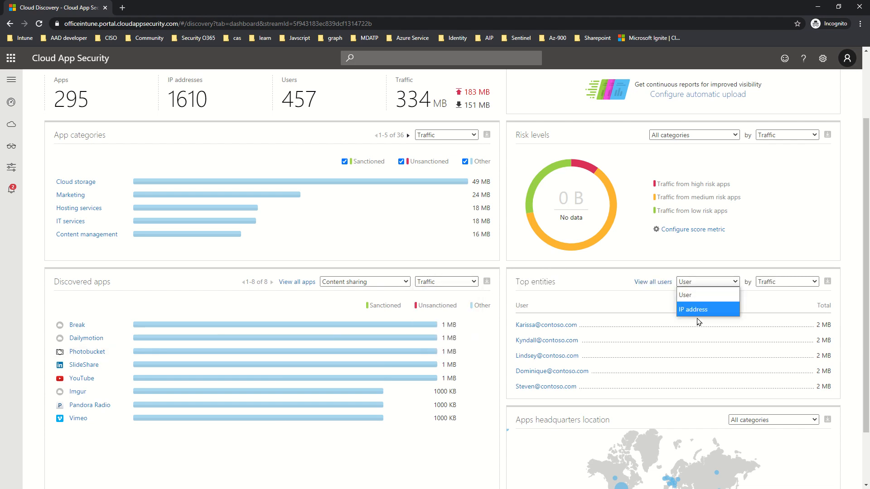
pyautogui.click(781, 282)
pyautogui.scroll(2, 677, 348)
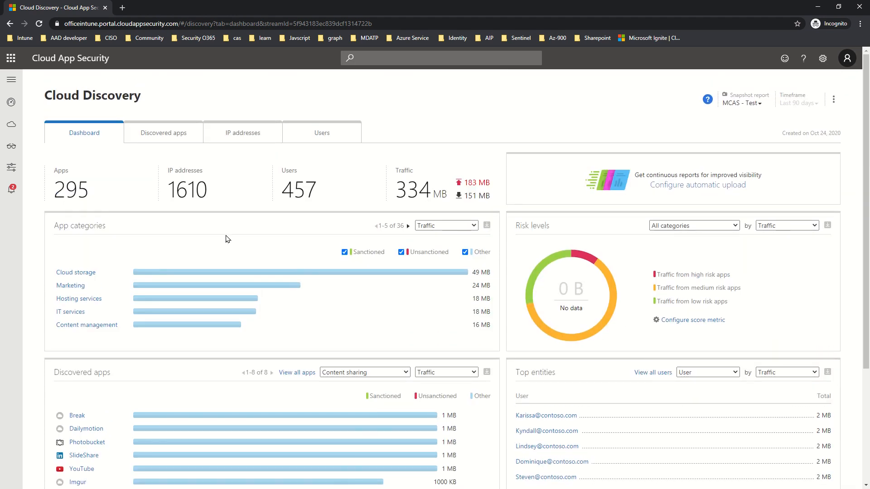
pyautogui.click(157, 134)
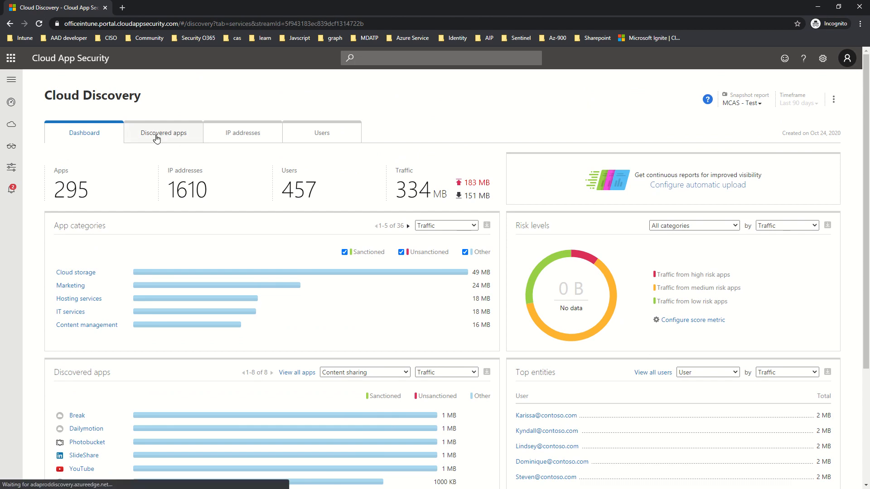
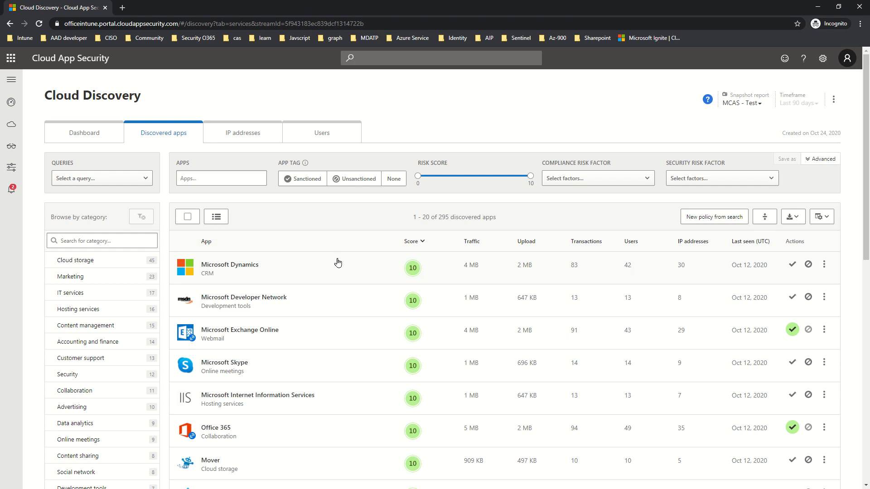
# - Expand Microsoft Dynamics and review its compliance items (ISO 27001, HIPAA, SOC 2) and GDPR details
pyautogui.click(337, 263)
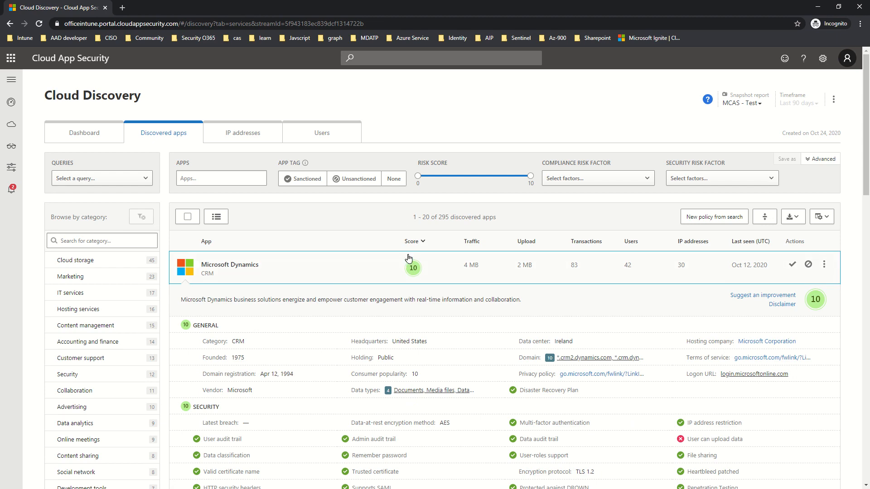
pyautogui.scroll(-6, 472, 256)
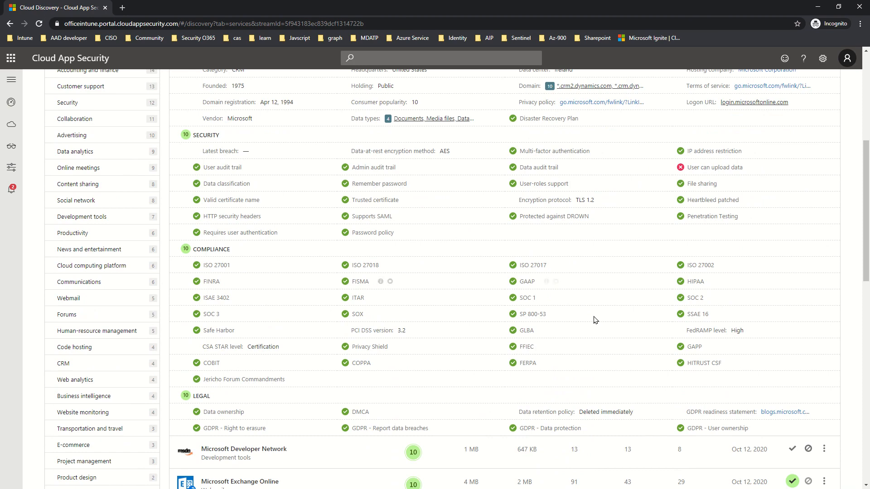
pyautogui.scroll(4, 634, 365)
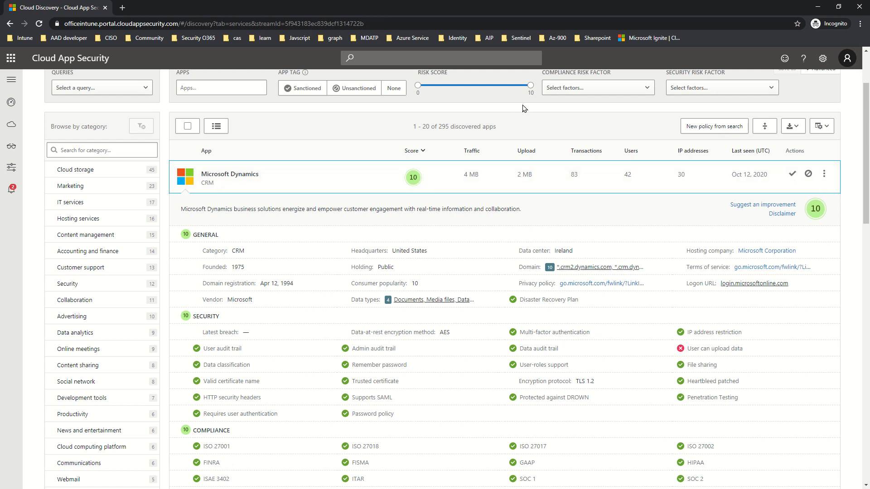
# - Lower the Risk Score filter's upper limit from 10 to 4, leaving 69 apps
pyautogui.moveTo(530, 85); pyautogui.dragTo(464, 96)
pyautogui.scroll(1, 686, 200)
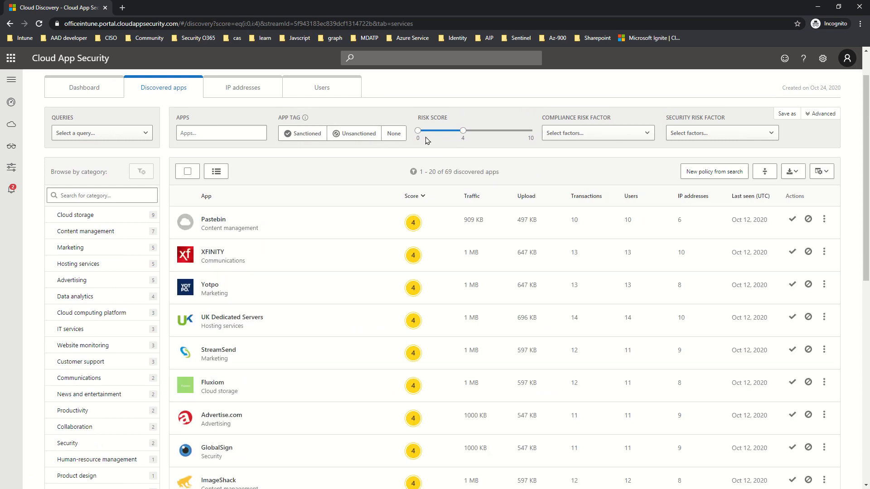
pyautogui.moveTo(463, 131)
pyautogui.mouseDown()
pyautogui.moveTo(489, 139)
pyautogui.moveTo(465, 134)
pyautogui.mouseUp()
# - Create an app tag named 'Monitor' from Pastebin's actions menu
pyautogui.click(824, 220)
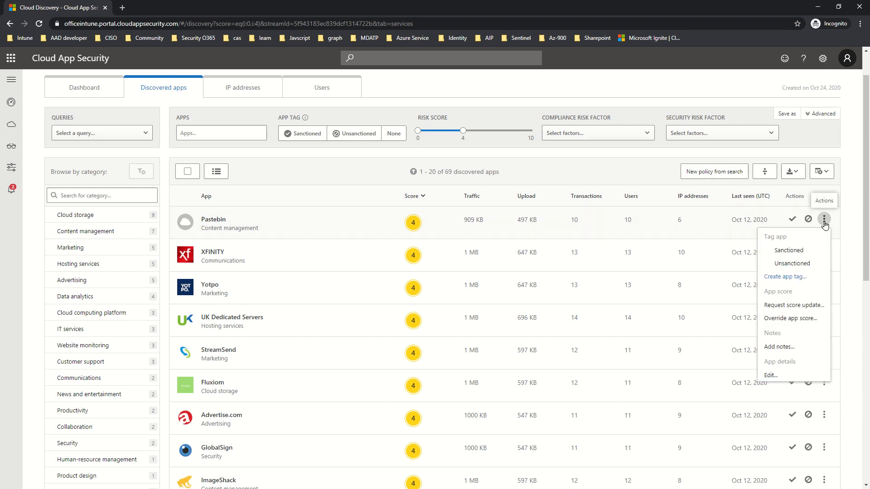
pyautogui.click(796, 278)
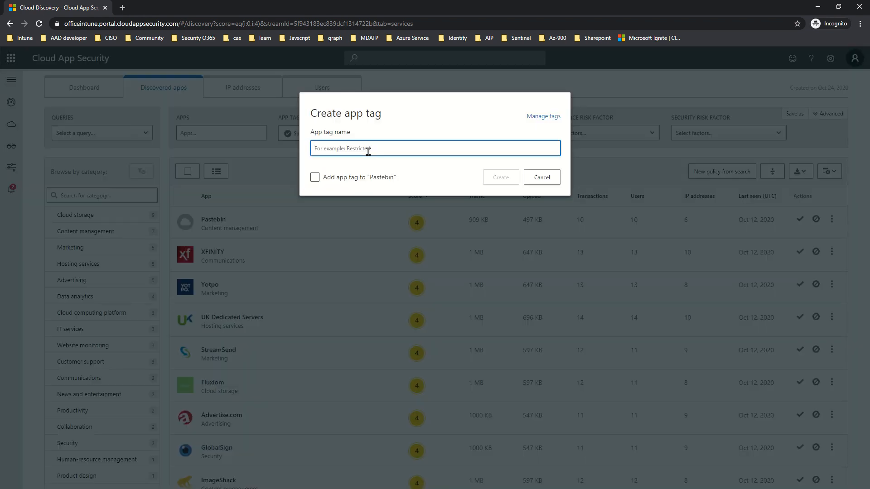
pyautogui.write('Monitor')
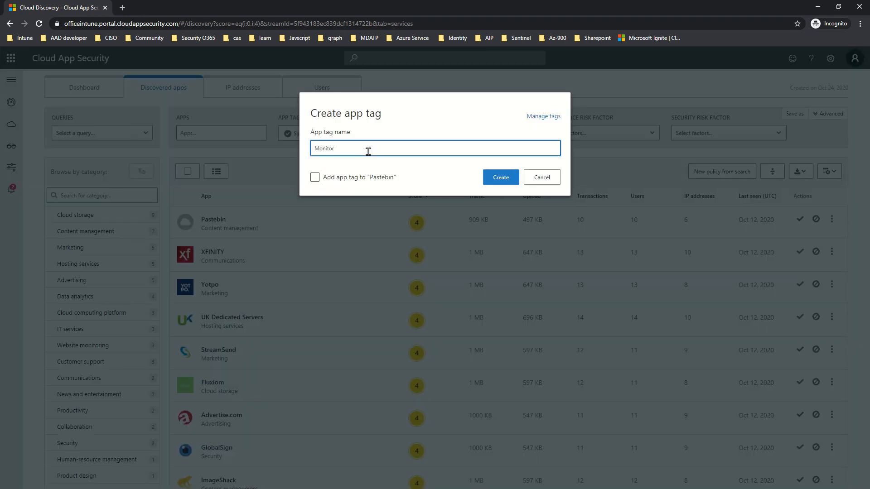
pyautogui.click(483, 178)
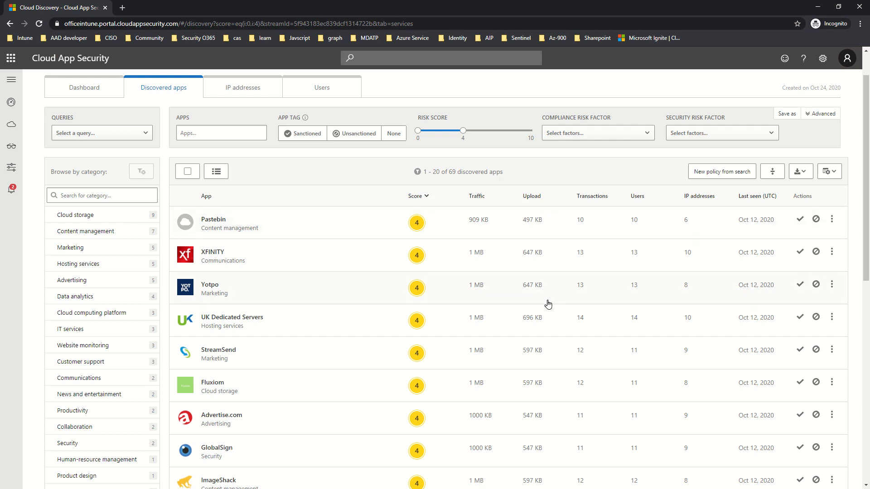
pyautogui.click(346, 234)
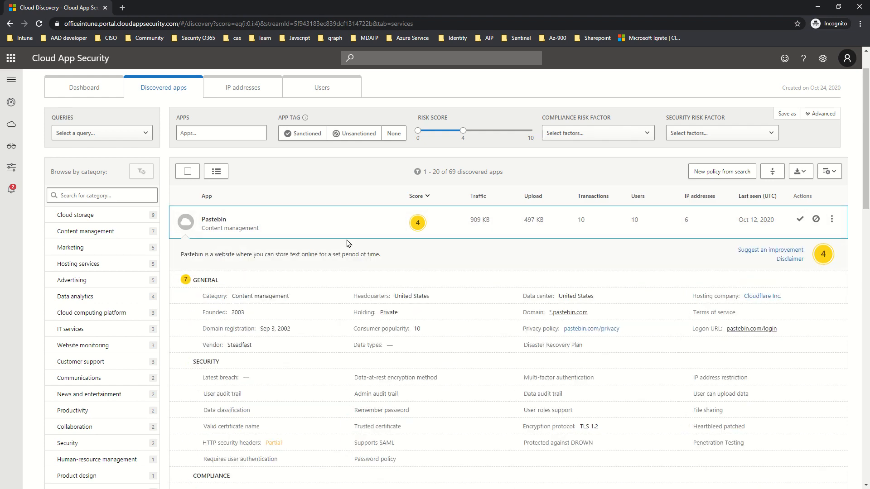
pyautogui.scroll(-5, 435, 291)
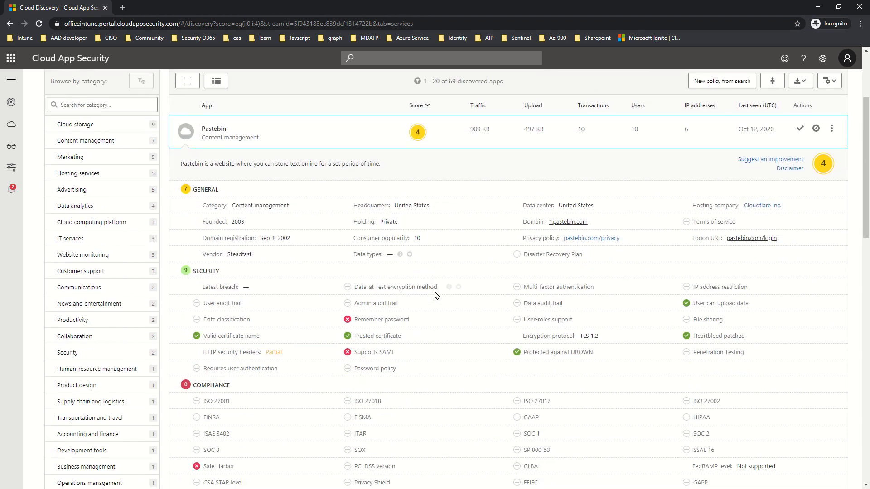
pyautogui.scroll(-2, 436, 295)
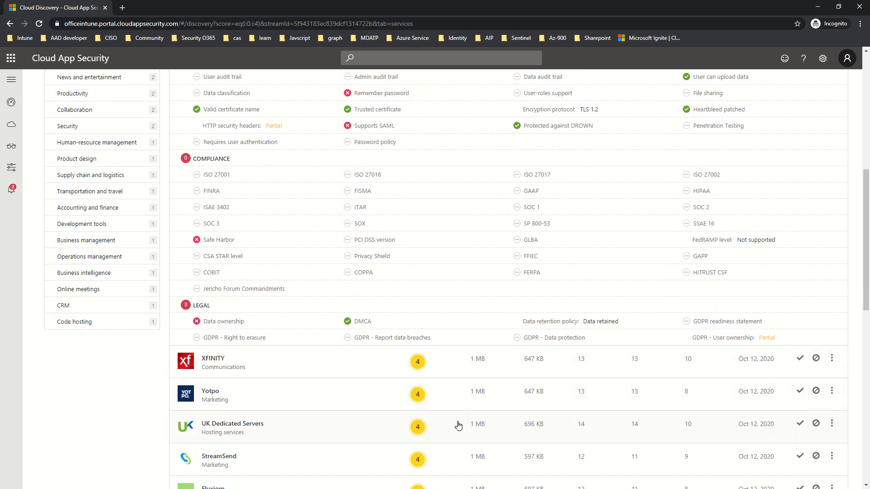
pyautogui.scroll(5, 508, 419)
pyautogui.scroll(2, 507, 419)
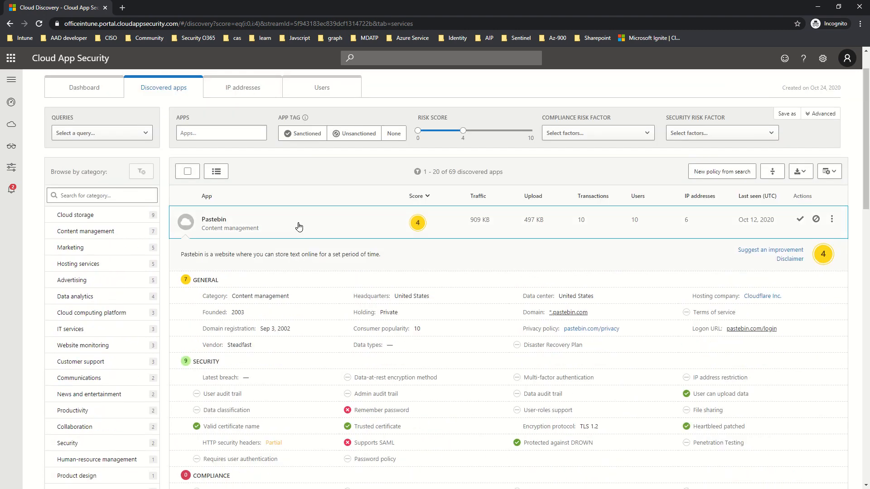
pyautogui.click(313, 228)
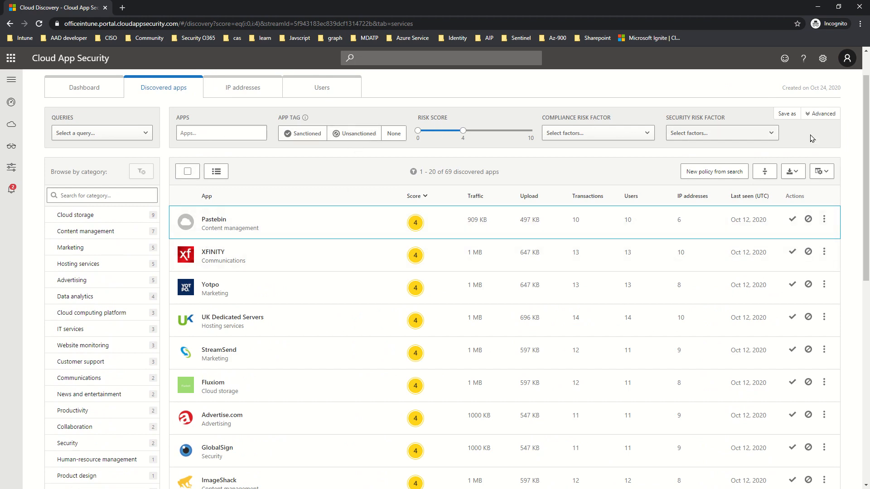
# - Uncheck FINRA in the Compliance risk factor filter so all 69 apps scored 0–4 reappear
pyautogui.click(143, 344)
pyautogui.click(585, 133)
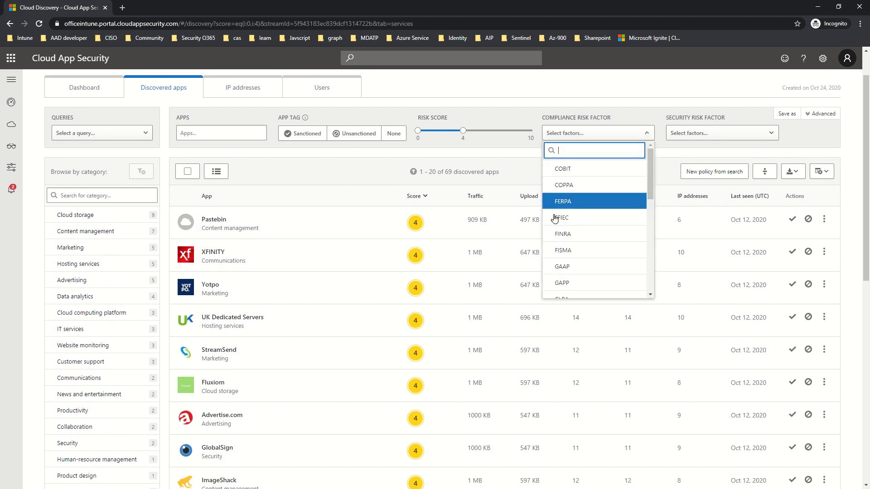
pyautogui.click(596, 240)
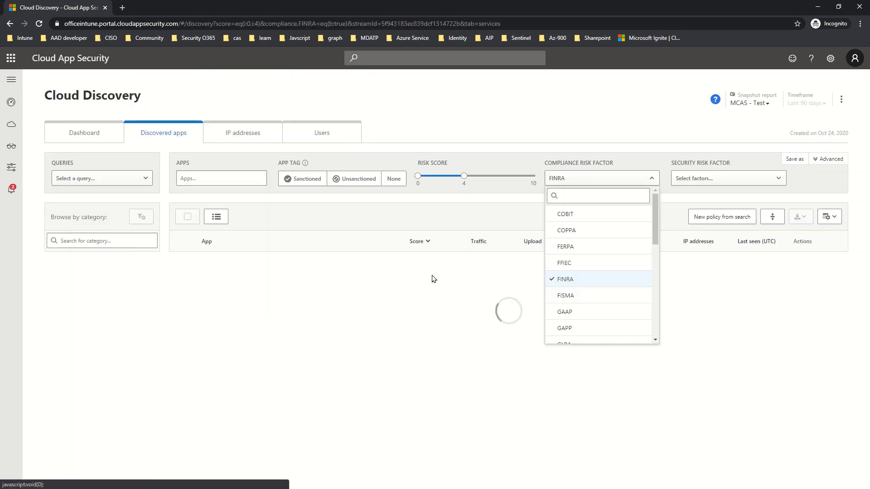
pyautogui.click(573, 279)
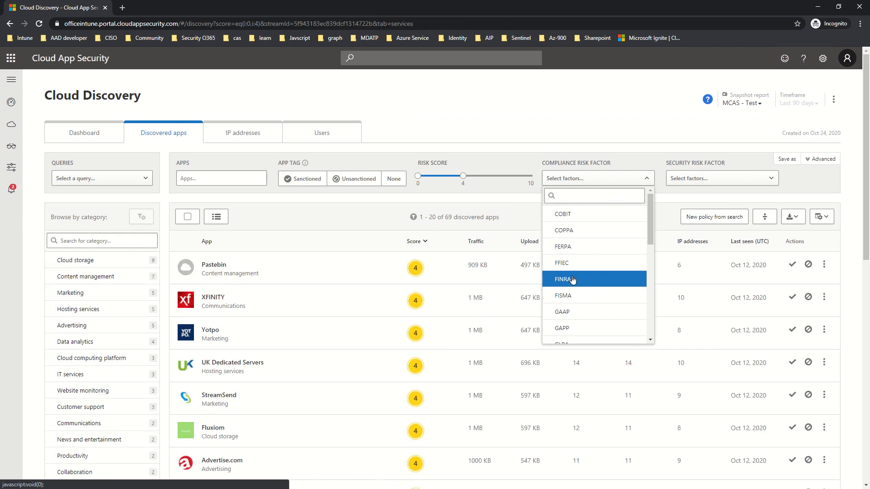
pyautogui.click(614, 278)
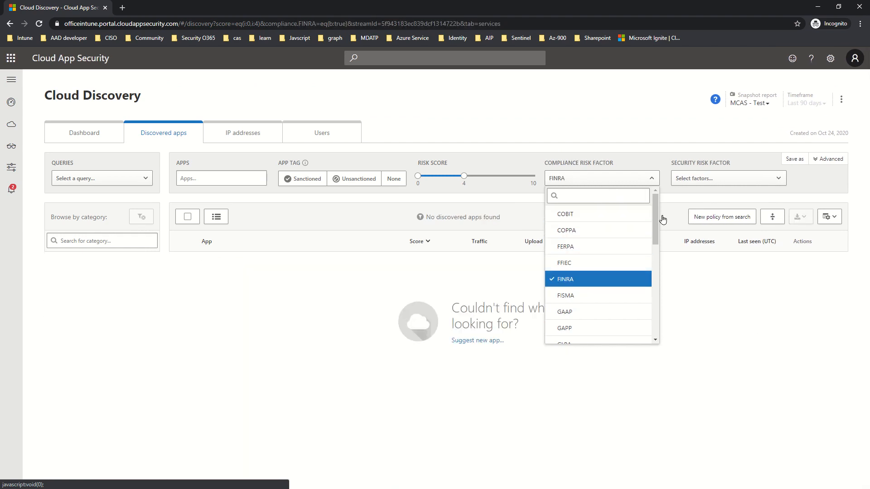
pyautogui.click(552, 275)
pyautogui.click(353, 223)
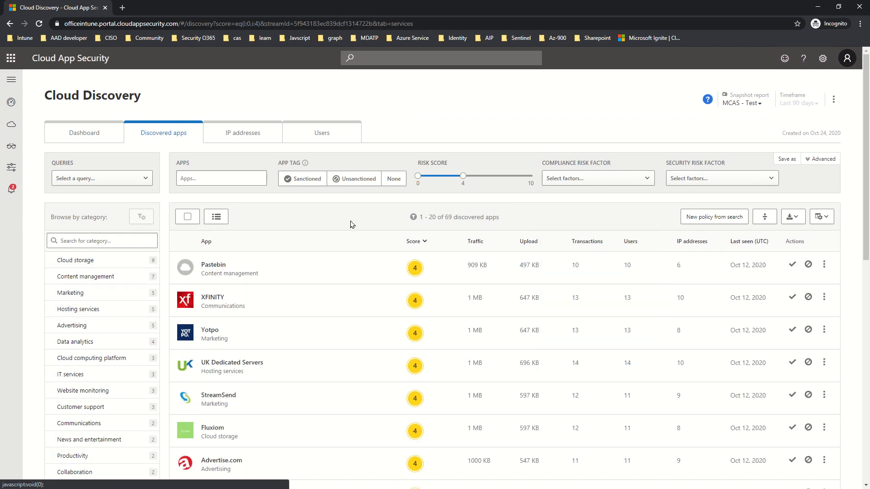
pyautogui.click(825, 266)
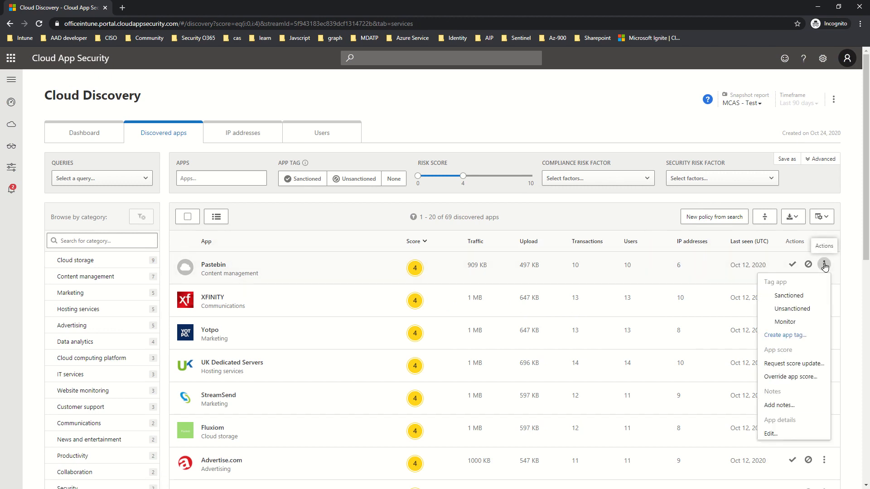
# - Tag Pastebin and XFINITY as Unsanctioned, correcting Pastebin's accidental Sanctioned tag
pyautogui.click(789, 296)
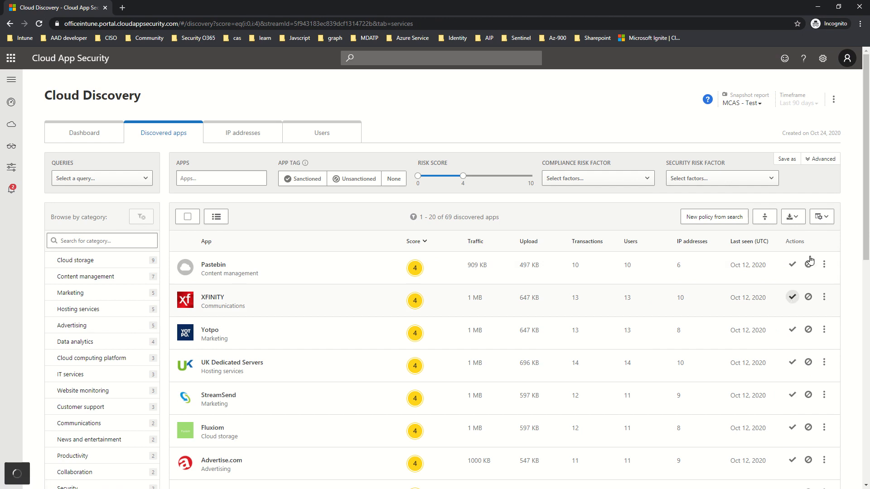
pyautogui.click(824, 264)
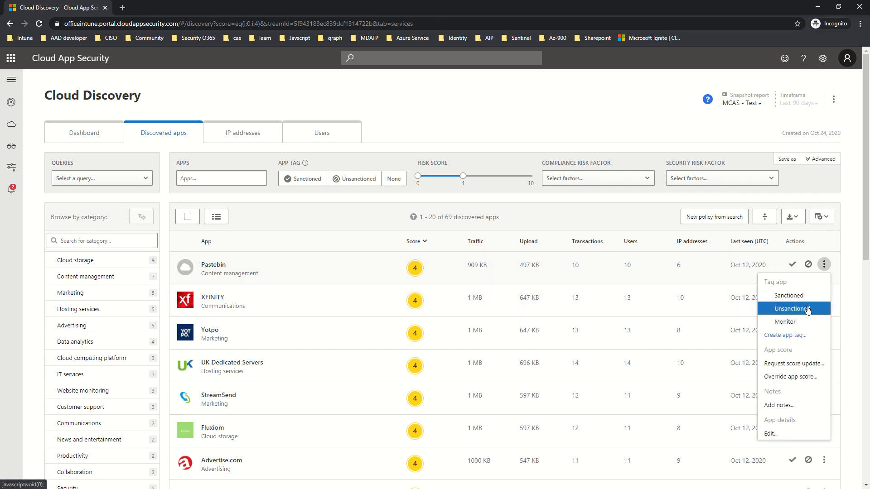
pyautogui.click(808, 312)
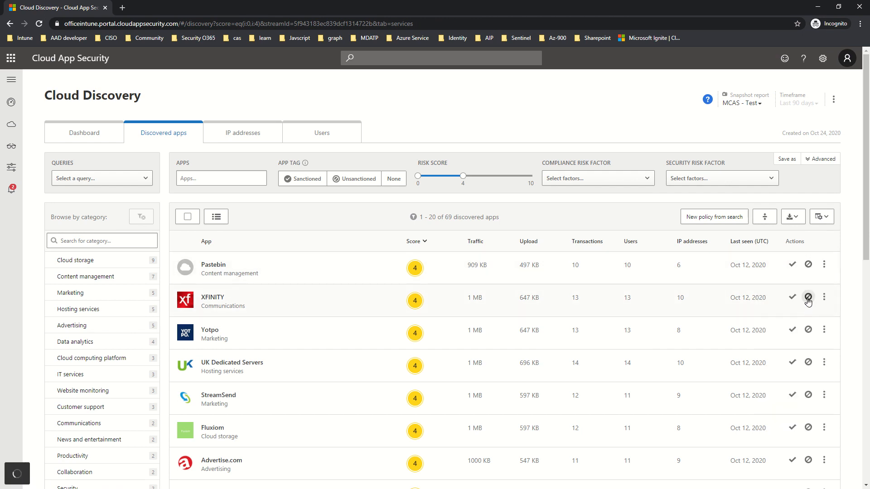
pyautogui.click(824, 301)
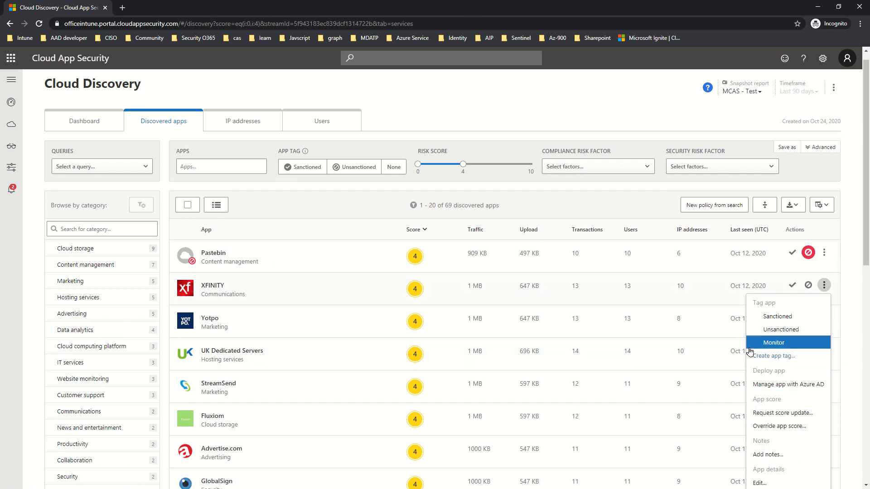
pyautogui.click(784, 337)
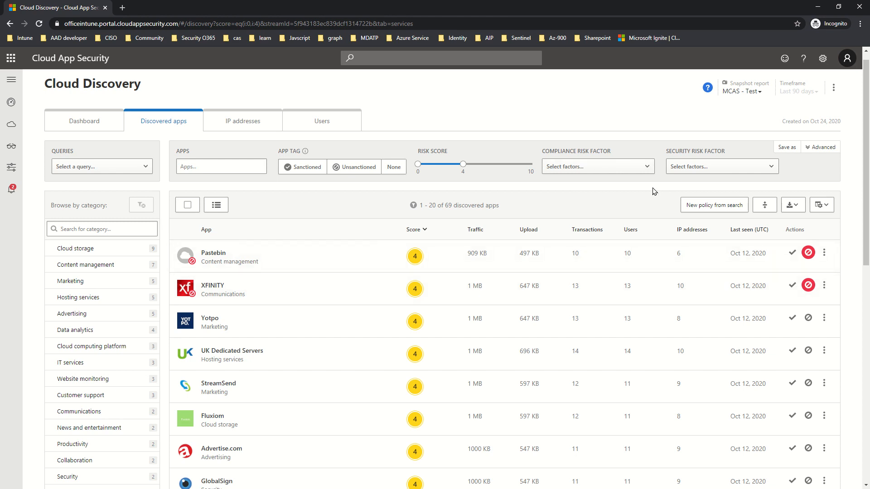
# - Generate and download a Cisco ASA block script for the two unsanctioned apps
pyautogui.click(833, 89)
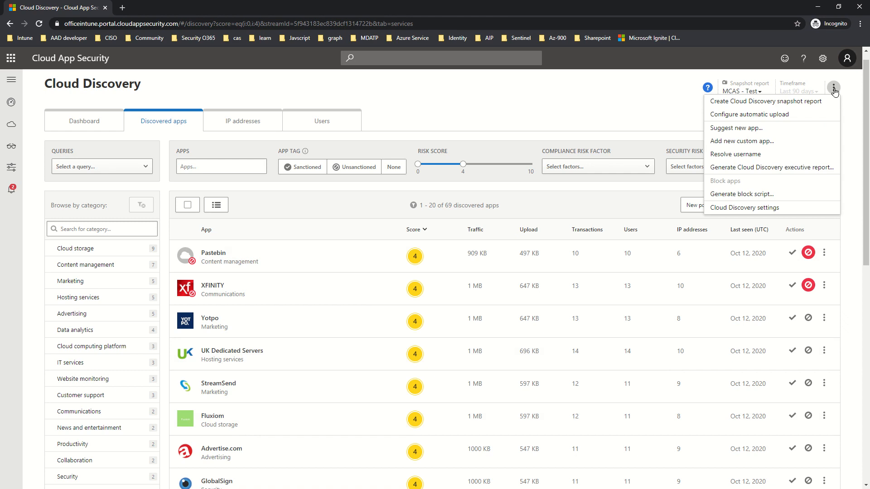
pyautogui.click(777, 198)
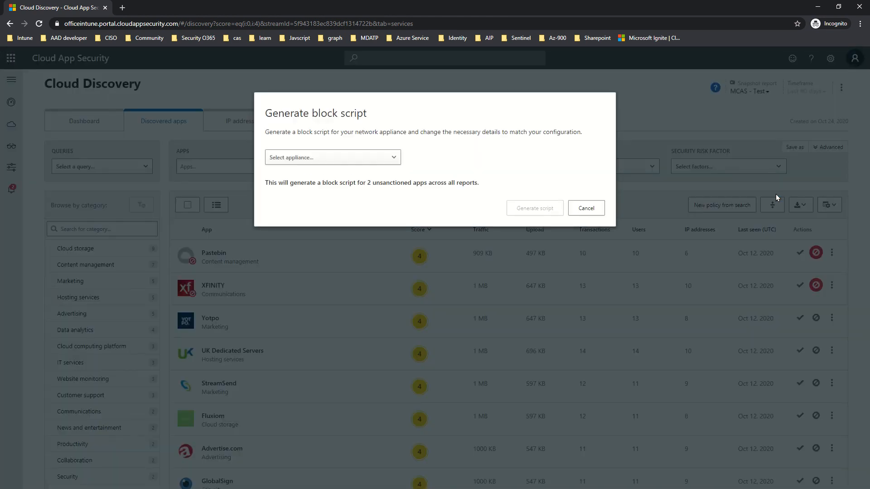
pyautogui.click(359, 158)
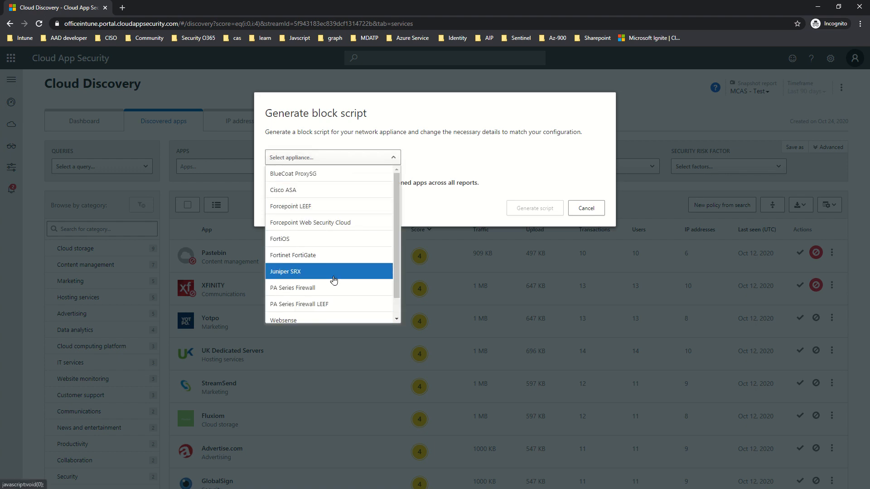
pyautogui.click(326, 190)
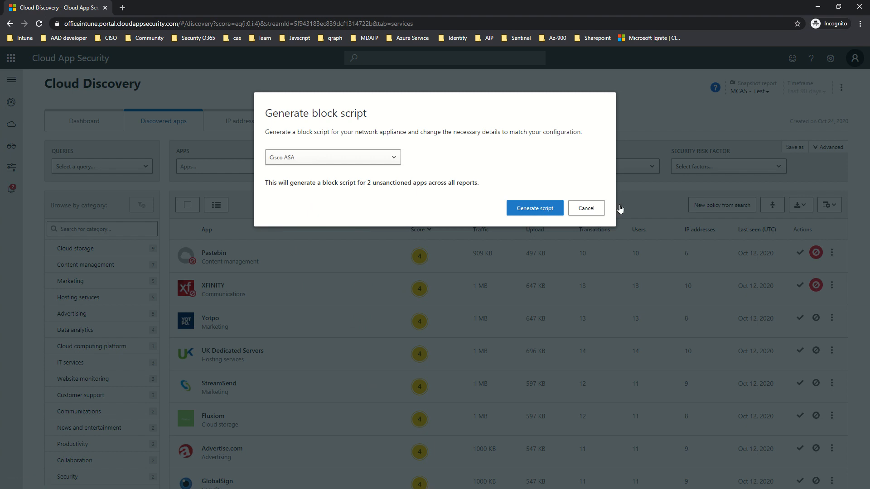
pyautogui.click(535, 209)
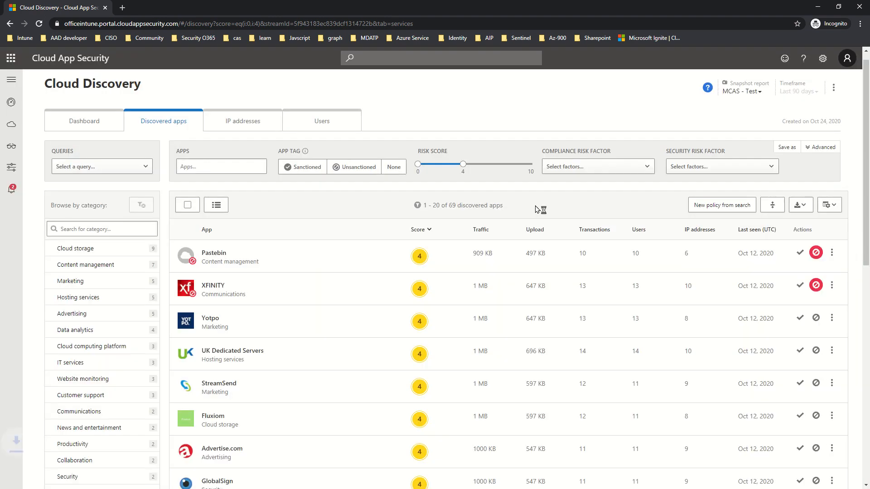
pyautogui.click(54, 477)
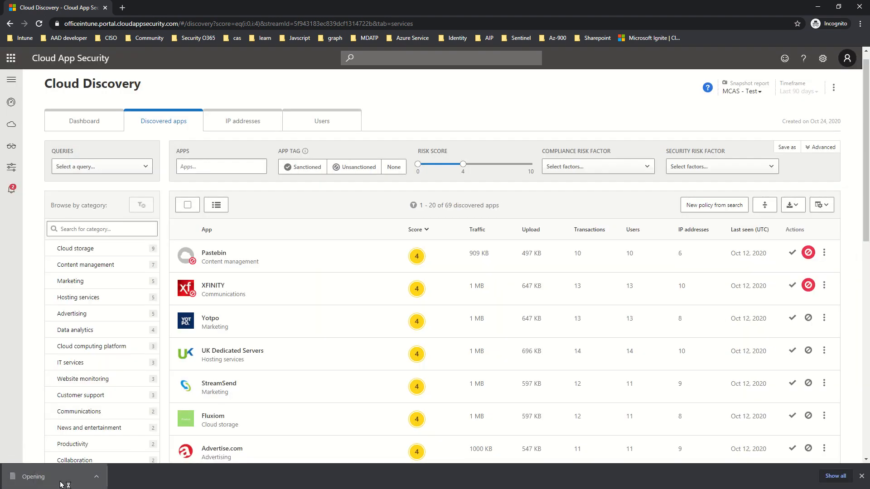
# - In Notepad, select the three deny rules for pastebin.com, comcast.net and xfinity.com
pyautogui.hotkey('ctrl', 'a')
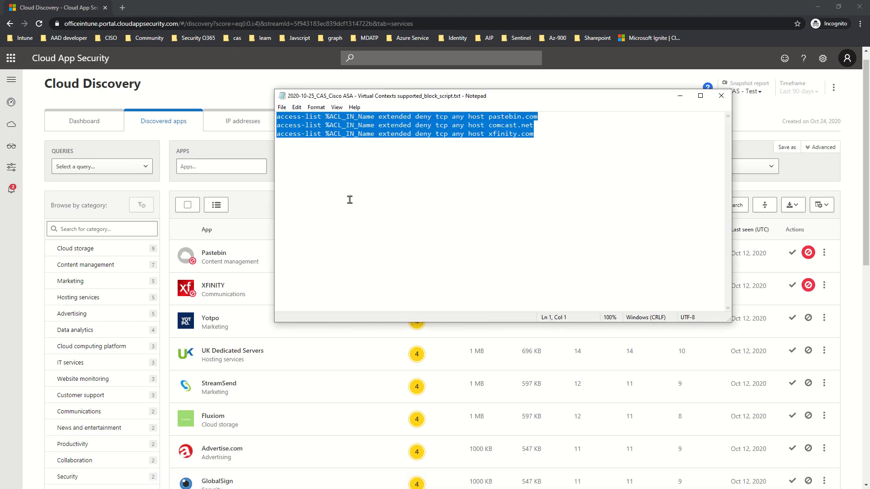
pyautogui.click(612, 192)
pyautogui.moveTo(614, 174); pyautogui.dragTo(219, 92)
pyautogui.click(399, 194)
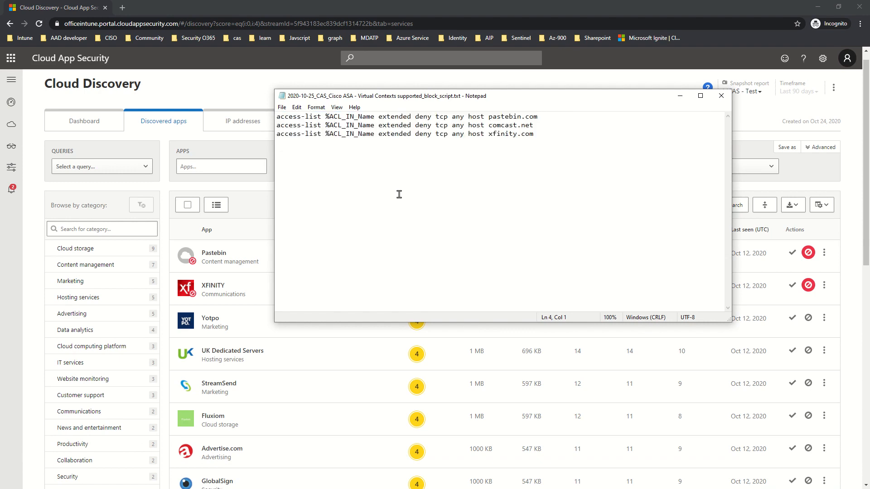